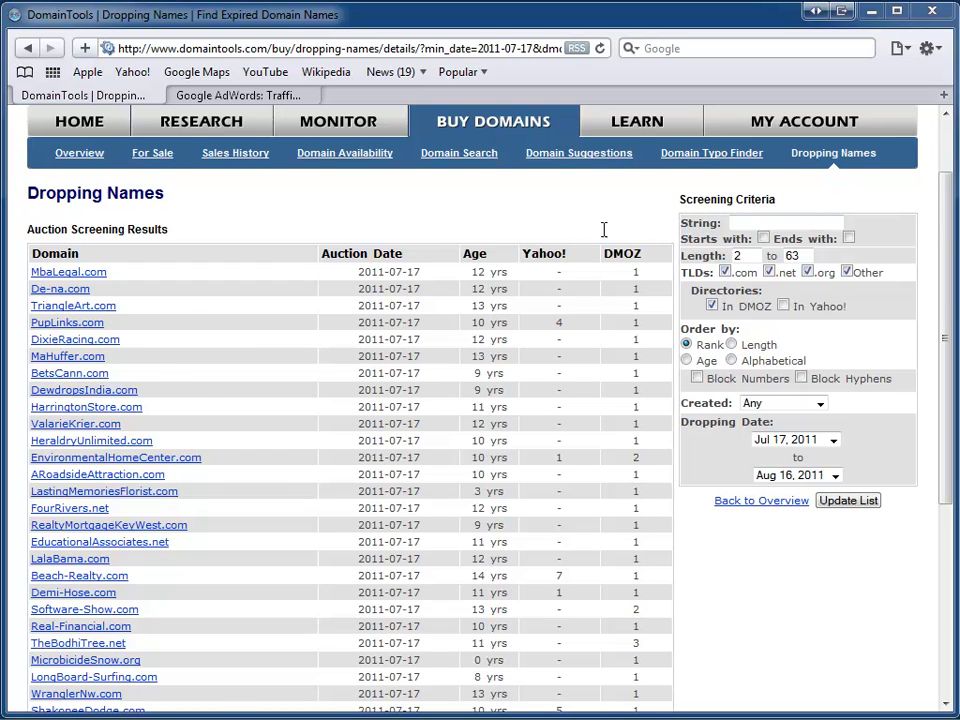
scroll(603, 238, "up", 2)
scroll(540, 215, "down", 2)
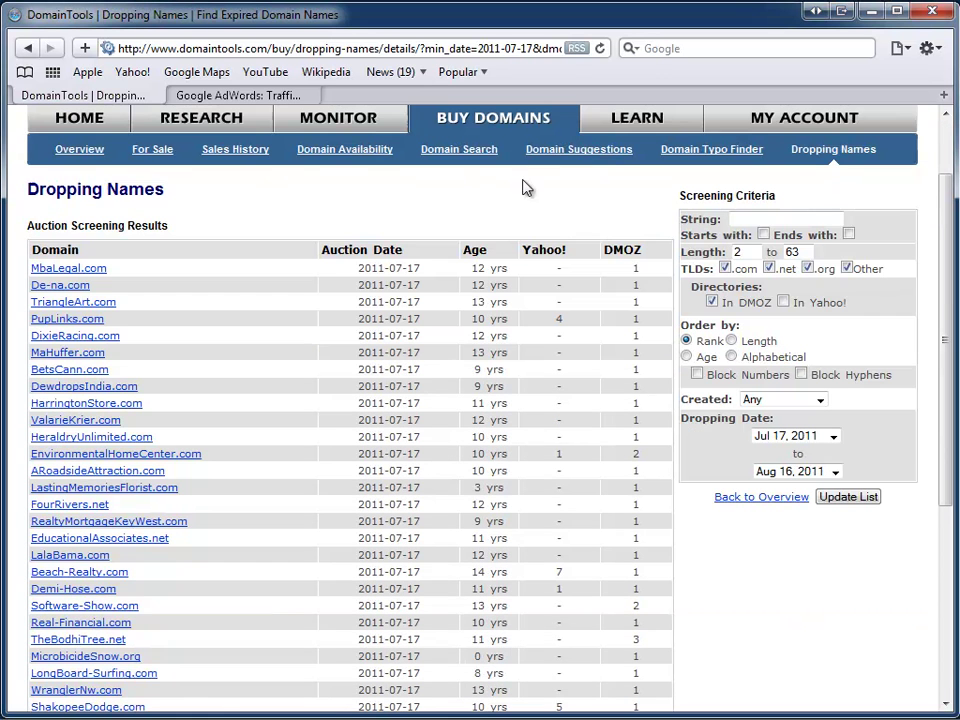
key("ctrl+a")
left_click(28, 197)
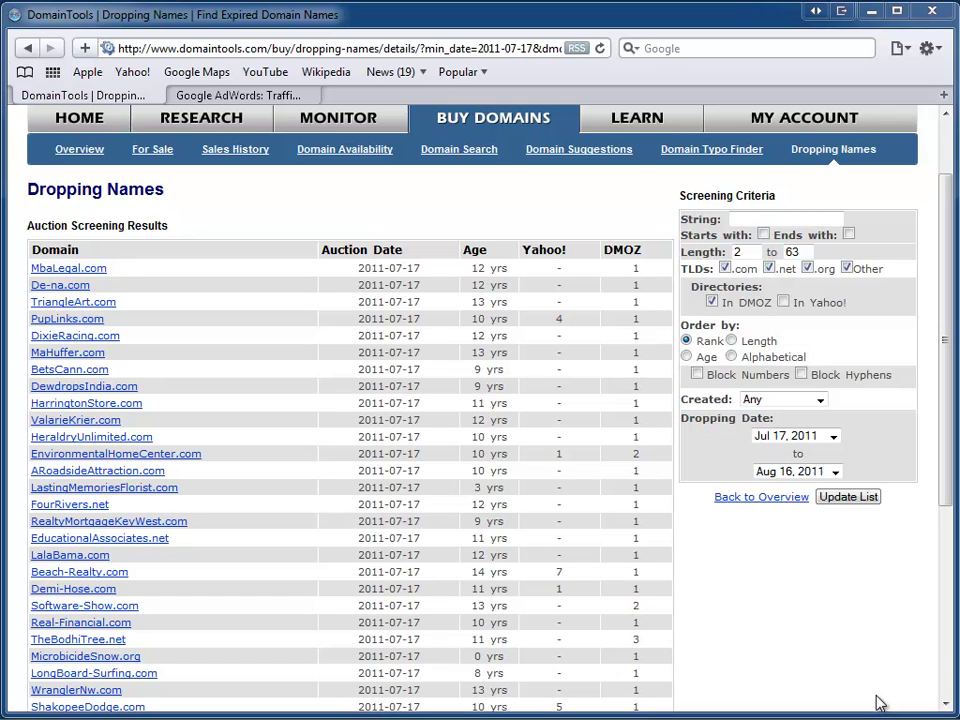
scroll(850, 670, "down", 1)
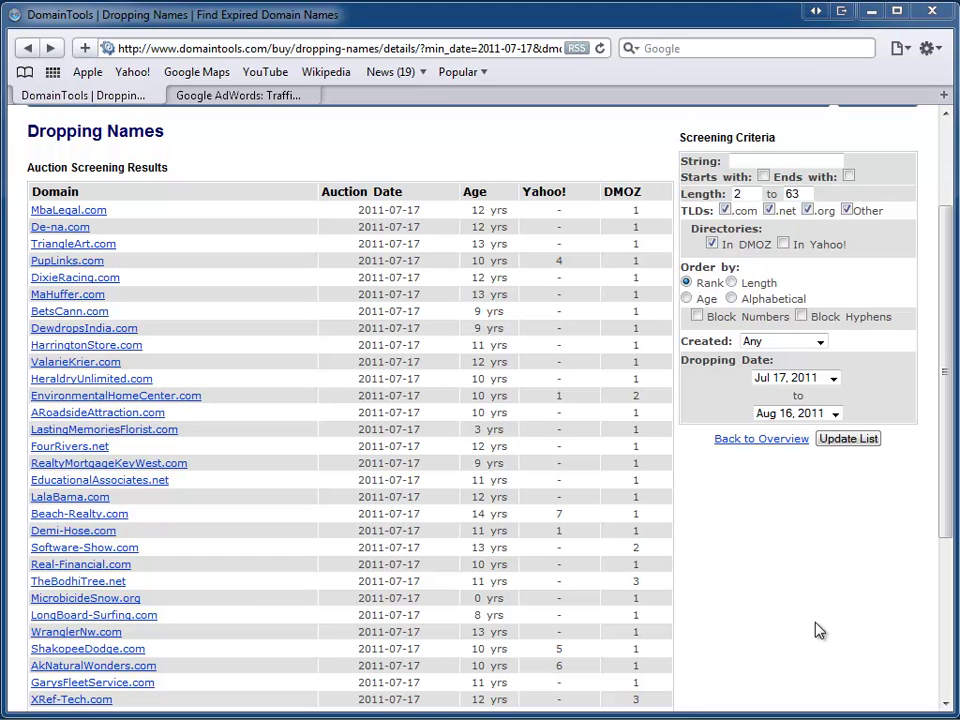
Go back to the Dropping Names auction overview.
scroll(143, 236, "up", 3)
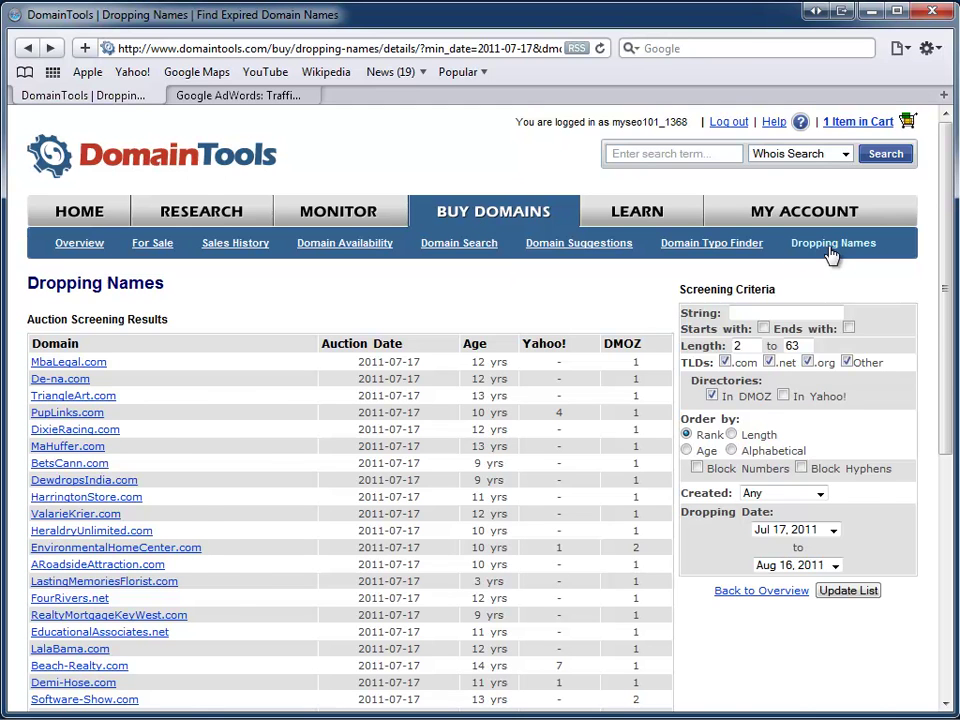
left_click(422, 216)
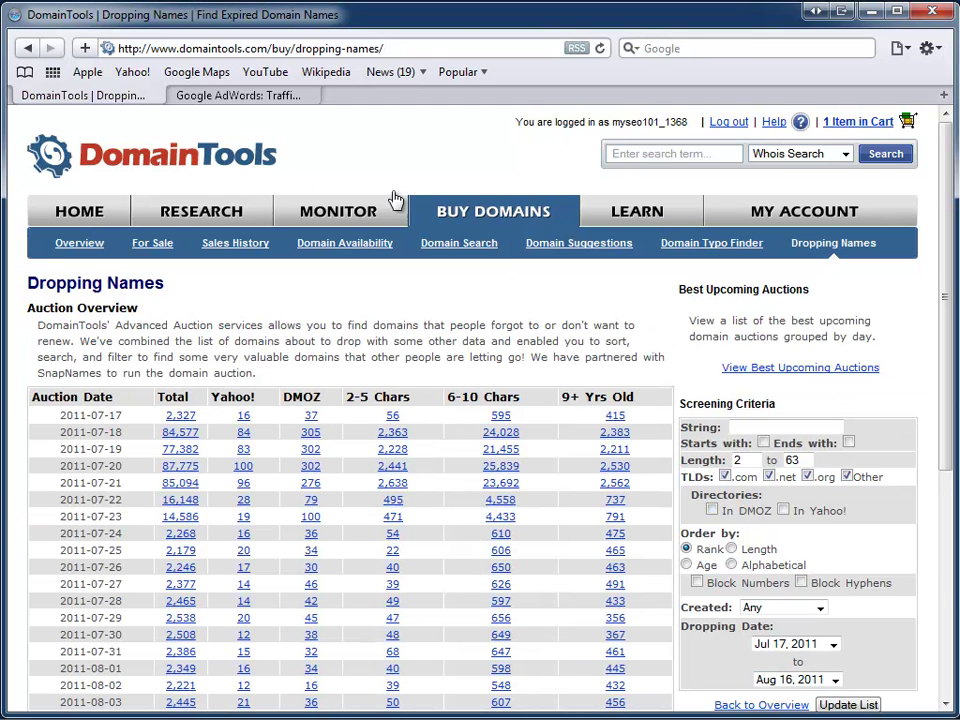
Set the screening criteria to .com and .net domains listed in DMOZ, ordered by age, with dropping dates starting Jul 17, 2011.
scroll(472, 355, "down", 1)
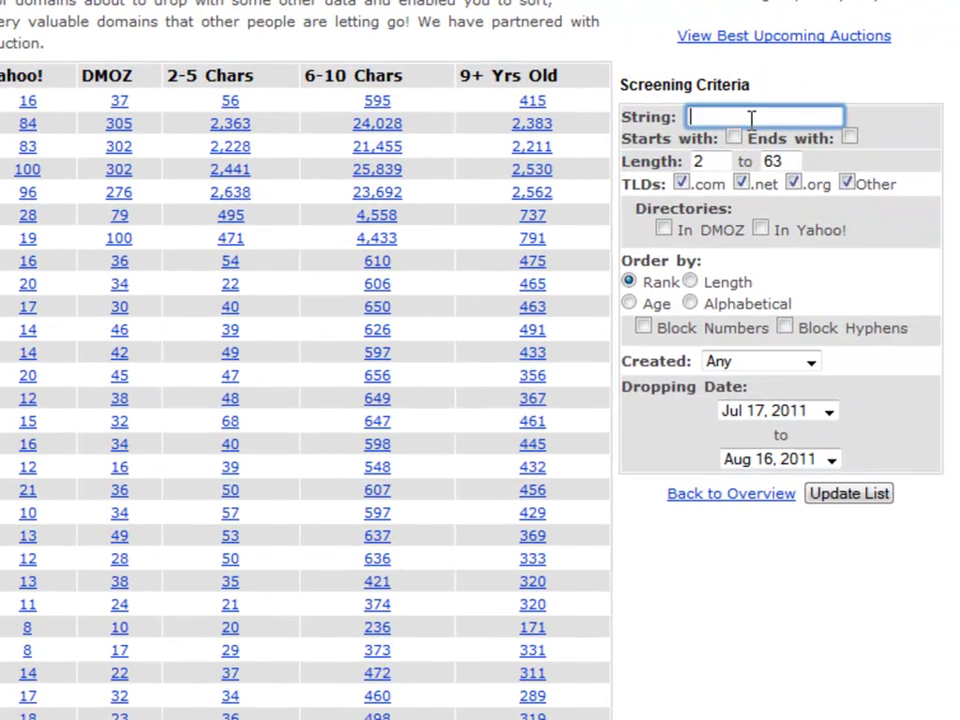
left_click(793, 184)
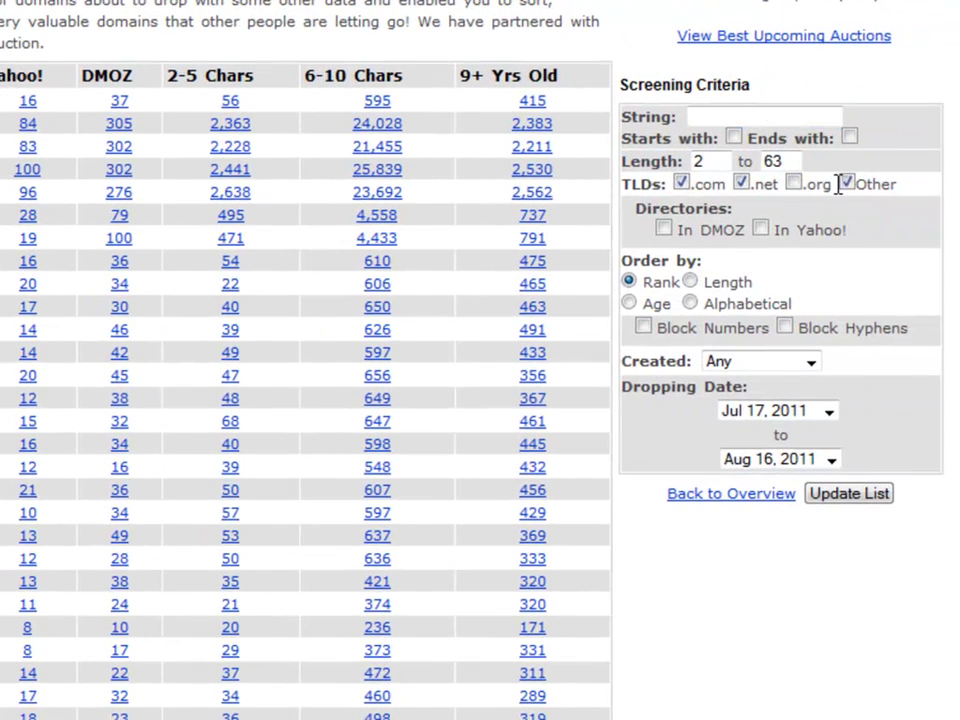
left_click(846, 184)
left_click(630, 303)
left_click(664, 228)
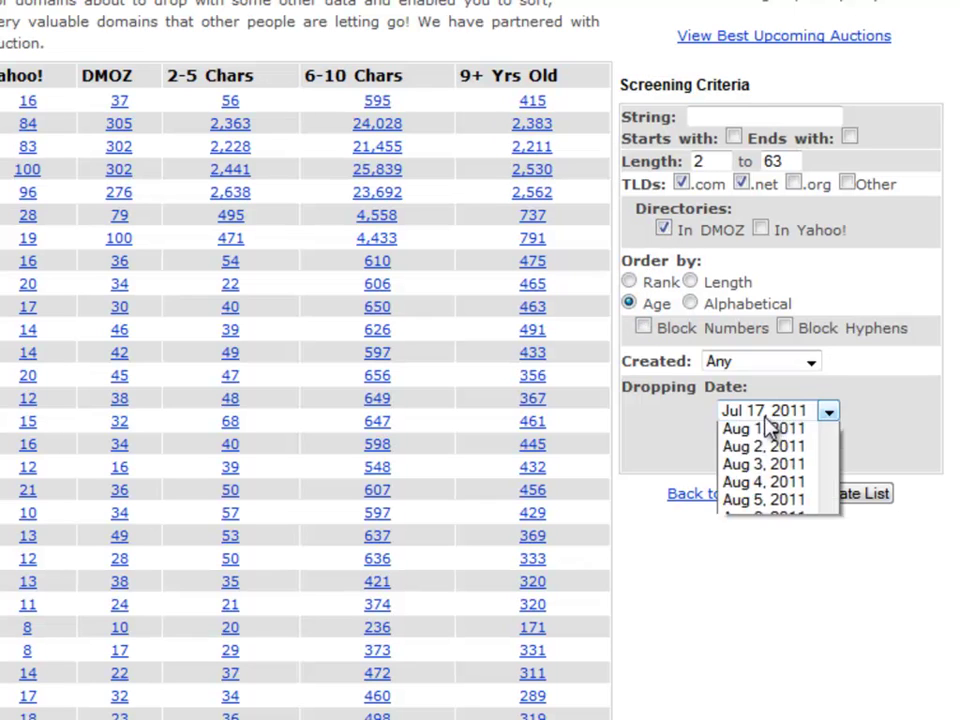
left_click(770, 428)
scroll(500, 180, "up", 2)
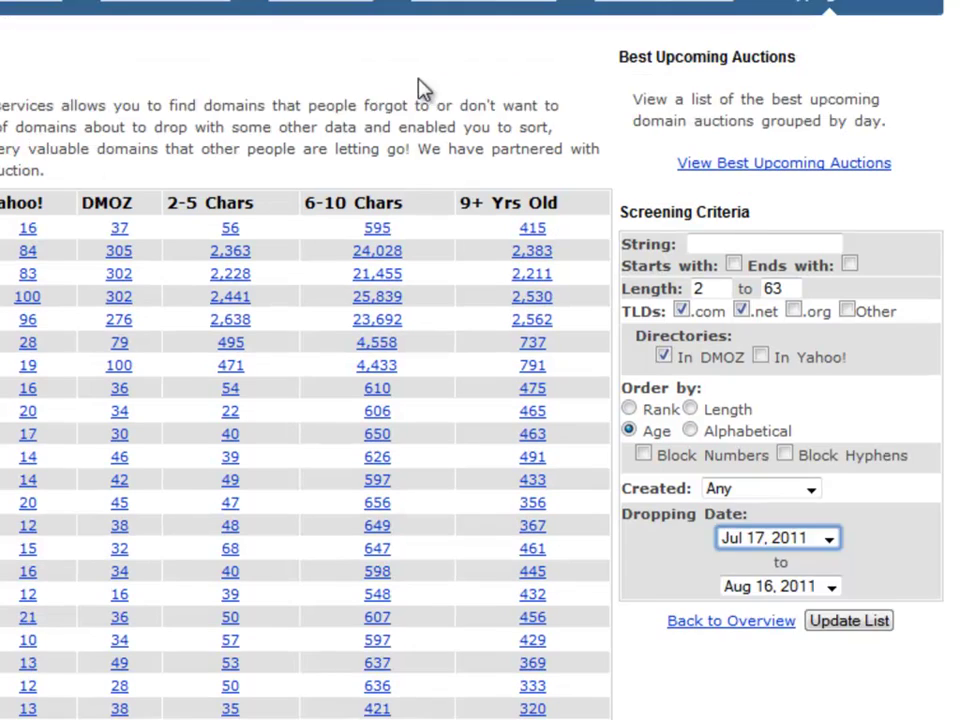
Open the full list of domains dropping on 2011-07-17 and examine the TriangleArt.com entry's age and DMOZ listing.
scroll(424, 88, "down", 2)
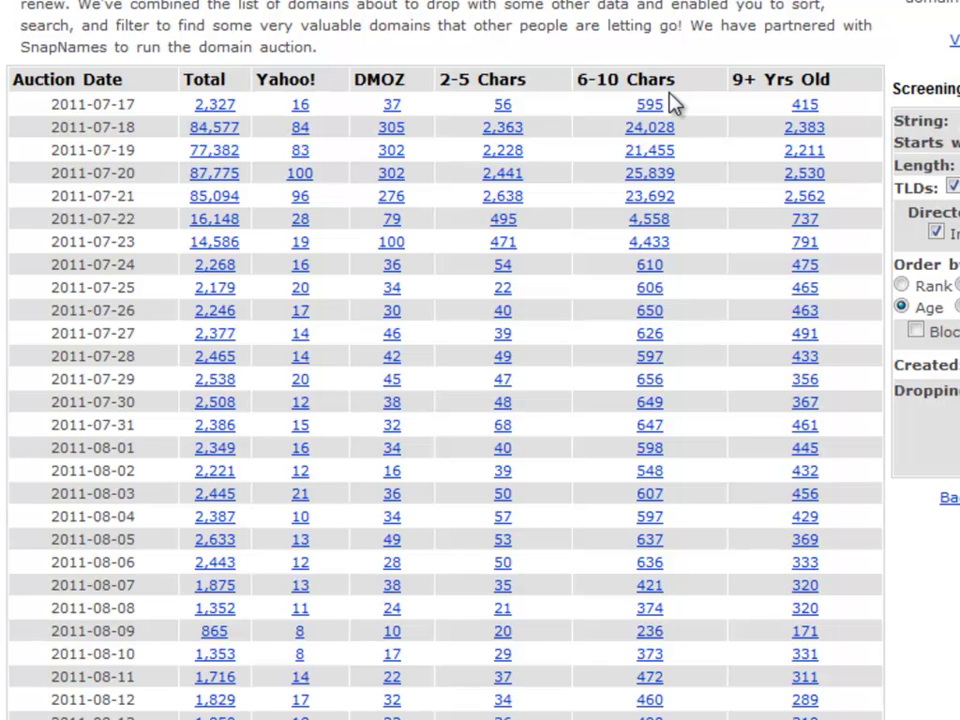
left_click(214, 106)
scroll(203, 157, "down", 5)
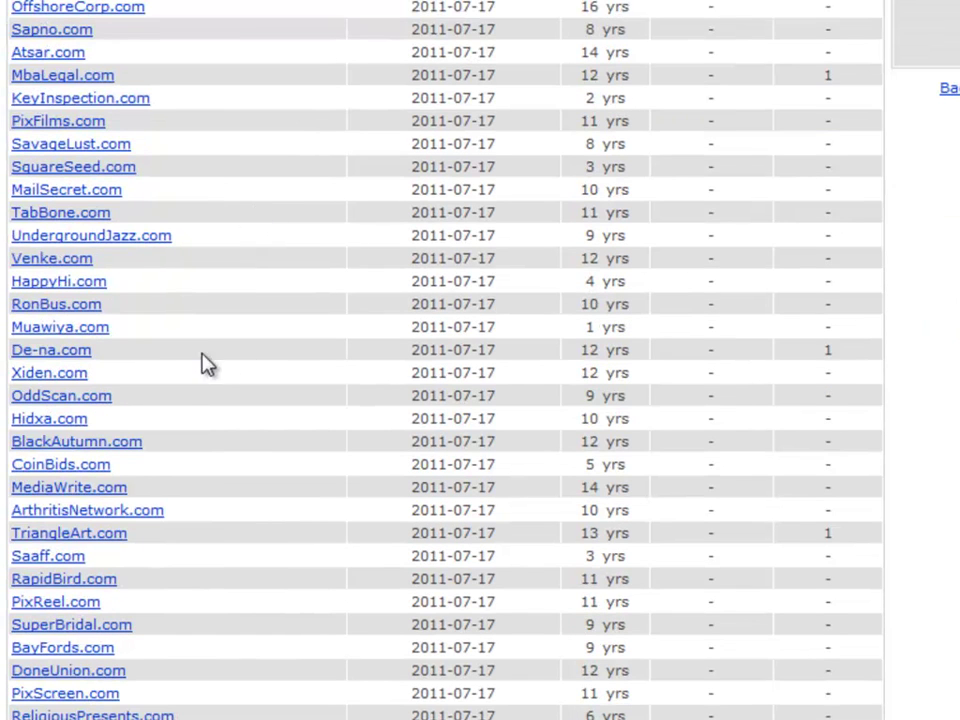
scroll(199, 377, "down", 3)
left_click_drag(668, 285, 546, 285)
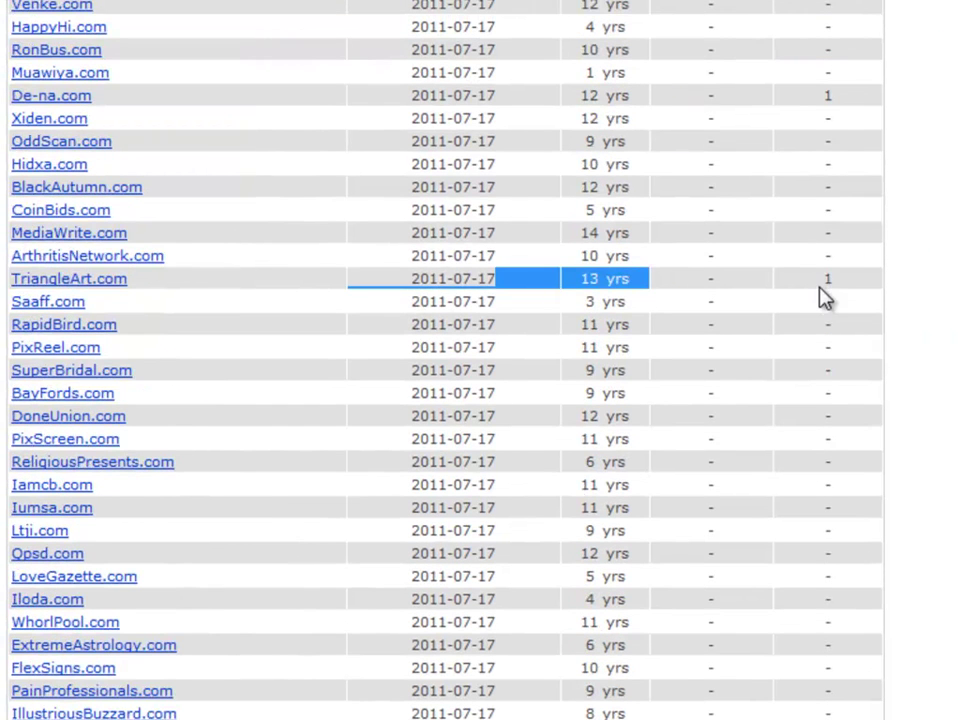
left_click_drag(821, 292, 302, 298)
left_click(413, 290)
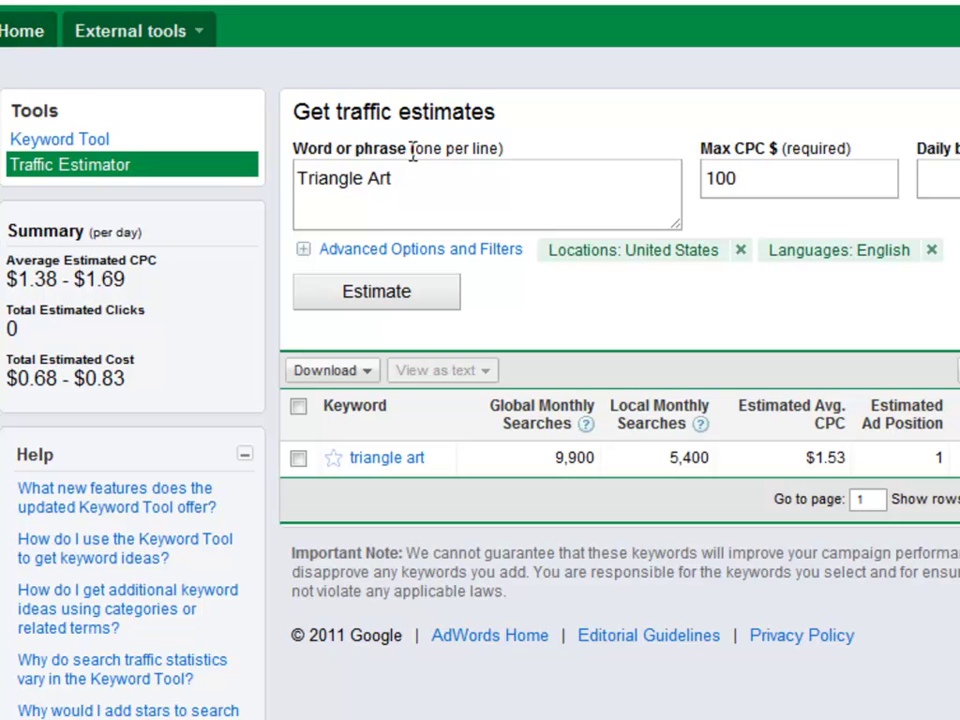
Search the AdWords Keyword Tool for "triangle art" and look through the related keyword ideas.
mouse_move(640, 476)
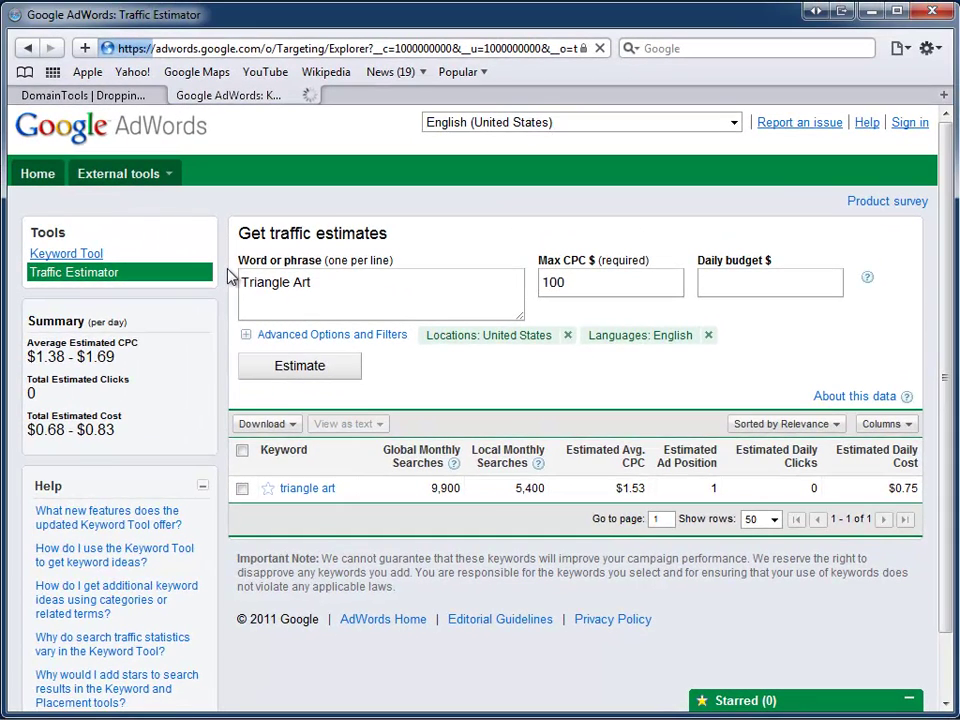
left_click(306, 313)
type("trian")
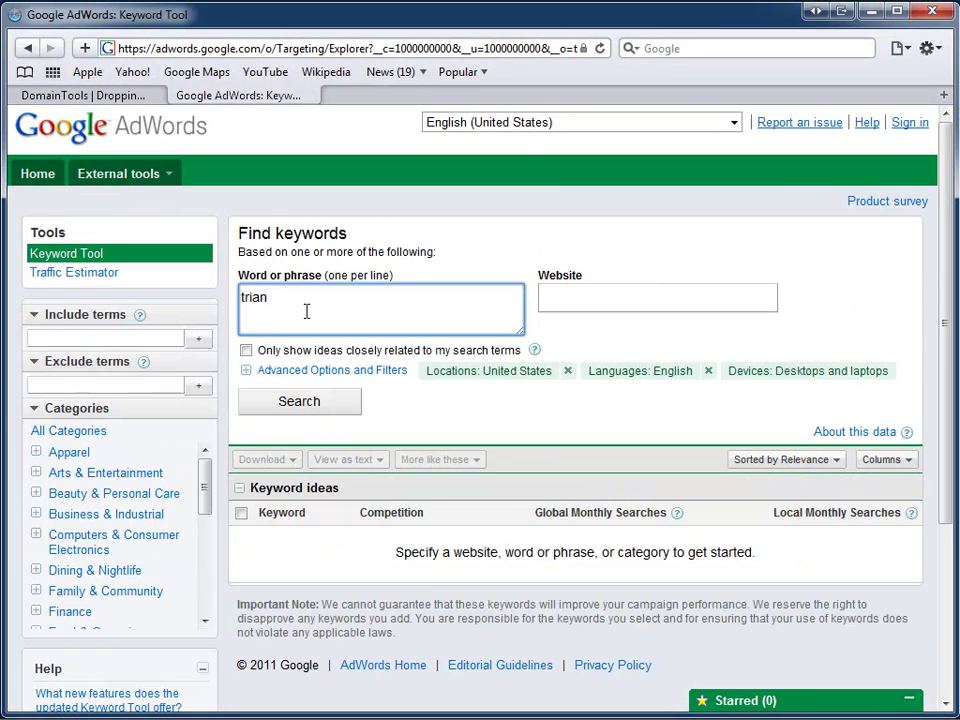
type("gle art")
left_click(315, 398)
scroll(364, 304, "down", 3)
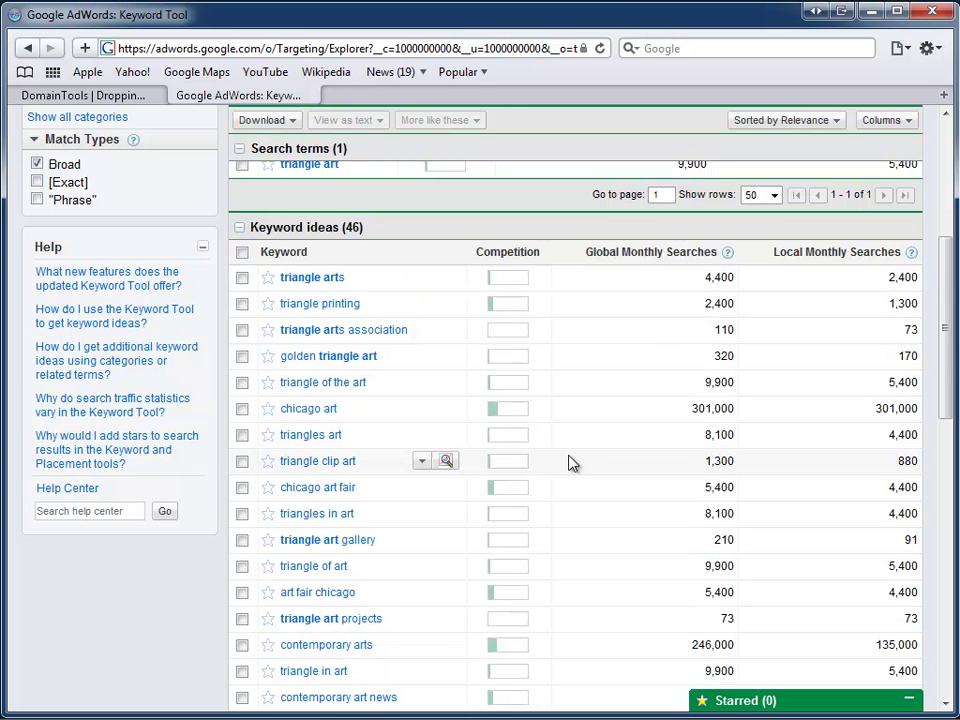
scroll(430, 480, "down", 4)
scroll(410, 482, "down", 3)
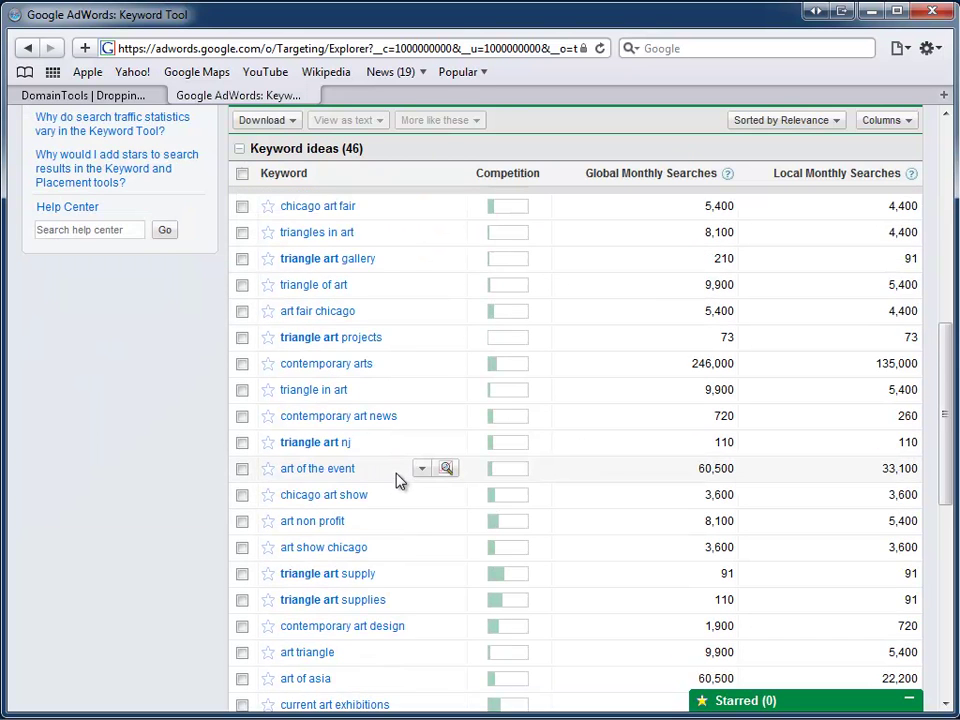
Search for keyword ideas for "art gallery nyc" and examine their monthly search volumes.
scroll(397, 480, "up", 15)
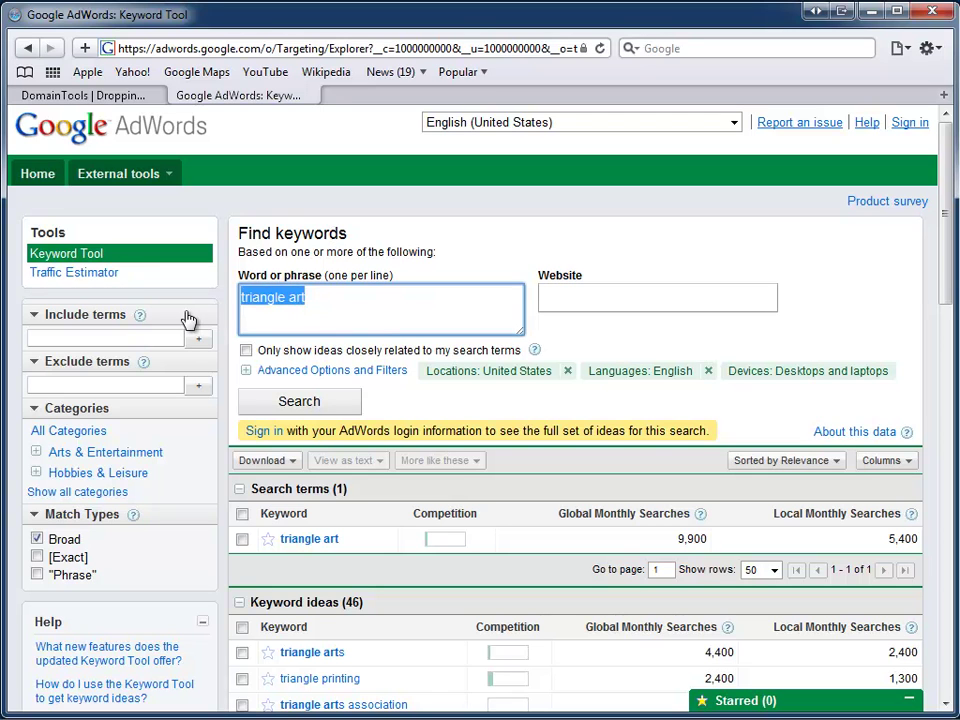
type("art gallery ne")
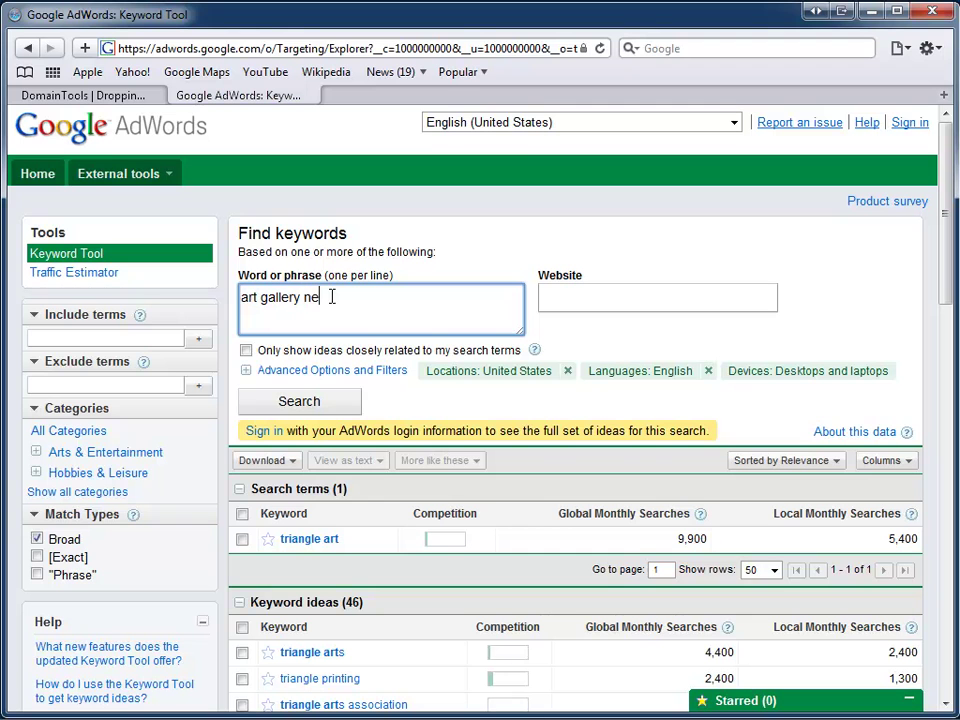
key("BackSpace")
type("yc")
left_click(305, 404)
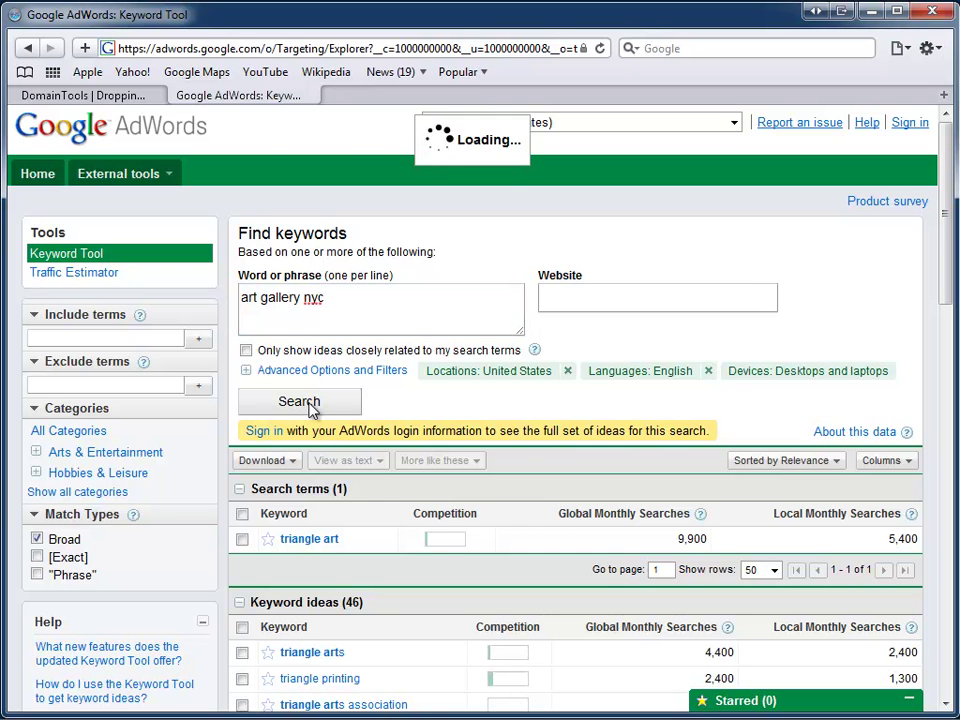
scroll(570, 465, "down", 2)
scroll(456, 465, "down", 2)
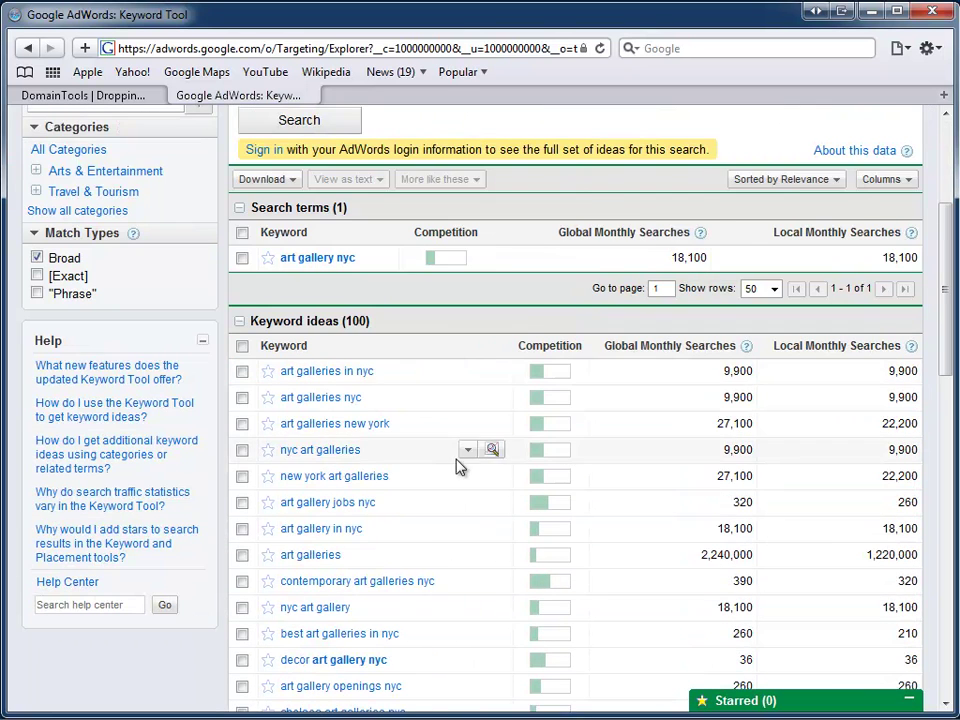
Copy the phrase "art gallery nyc" and get its cost-per-click estimate in the Traffic Estimator.
scroll(347, 467, "up", 5)
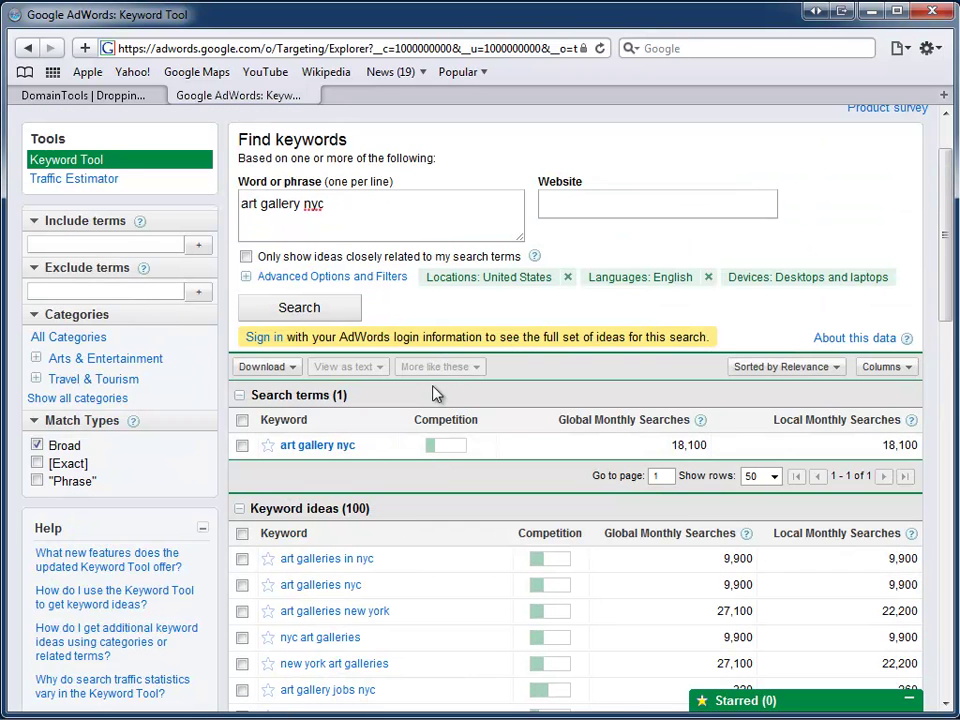
left_click_drag(372, 214, 212, 195)
left_click(212, 195)
left_click(111, 188)
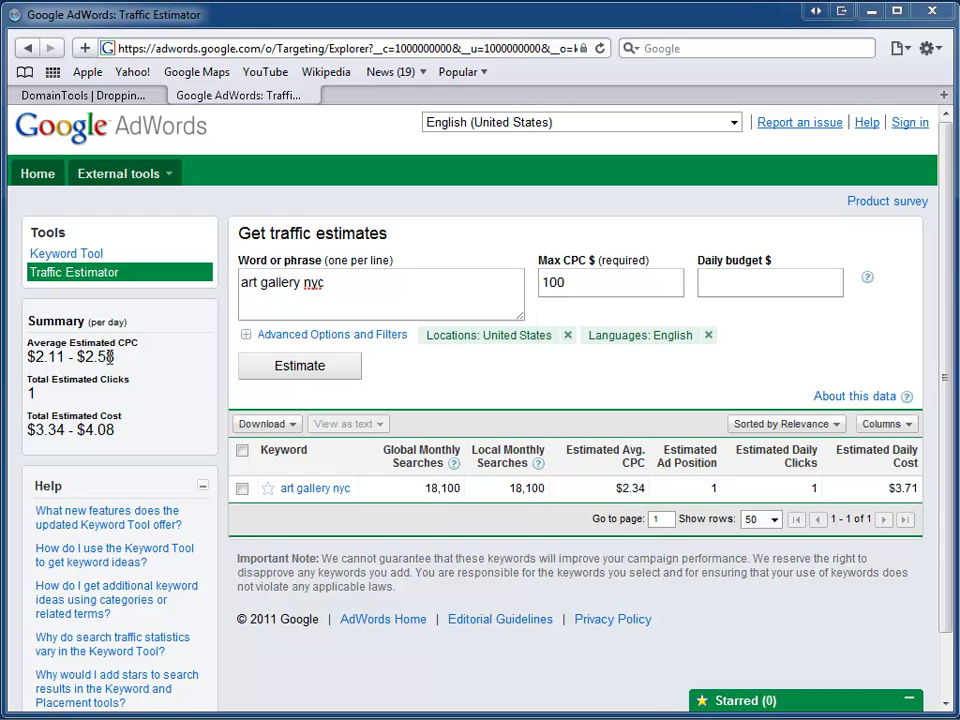
Compare the TriangleArt.com entry in the DomainTools list with the AdWords traffic estimate, ending on the DomainTools list.
left_click(64, 97)
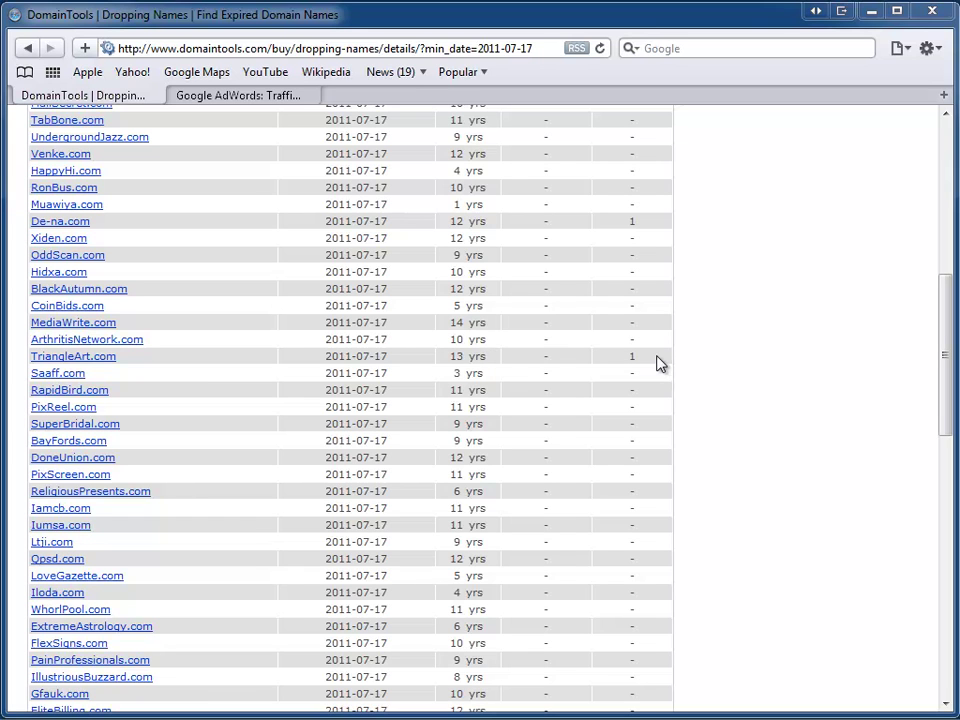
left_click(202, 98)
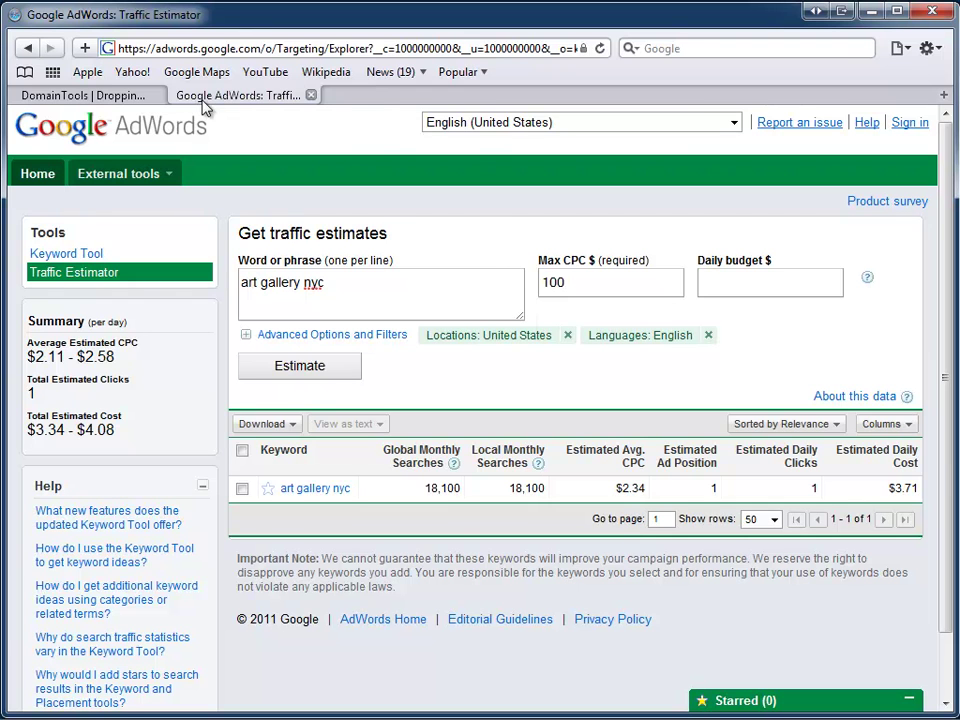
left_click(75, 96)
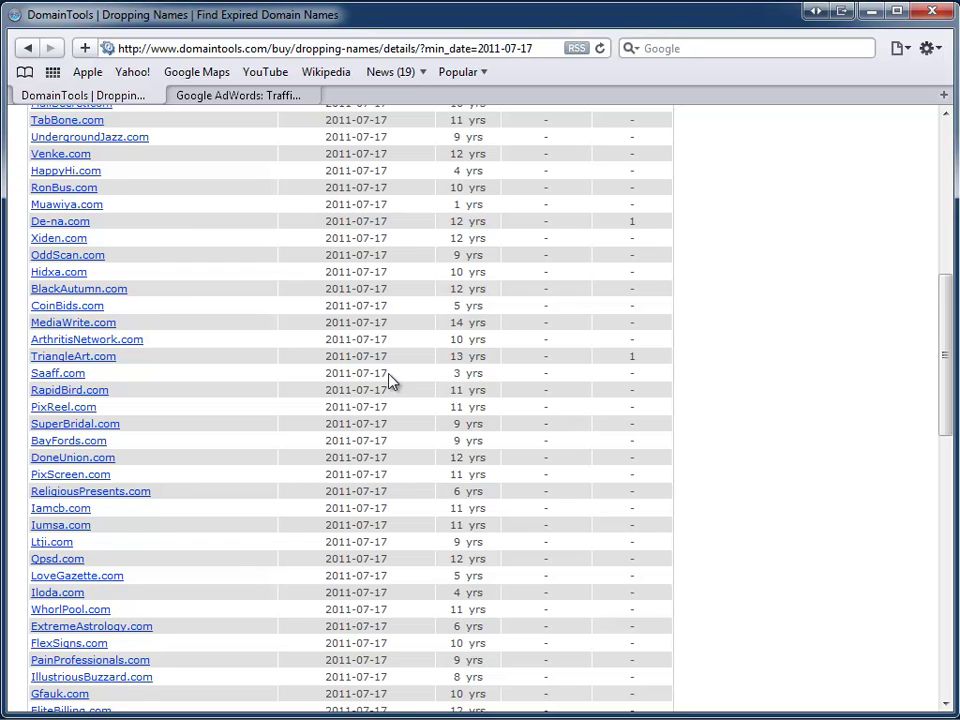
Examine the name and age of the SuperBridal.com entry in the dropping domains list.
scroll(315, 371, "up", 4)
scroll(290, 372, "down", 4)
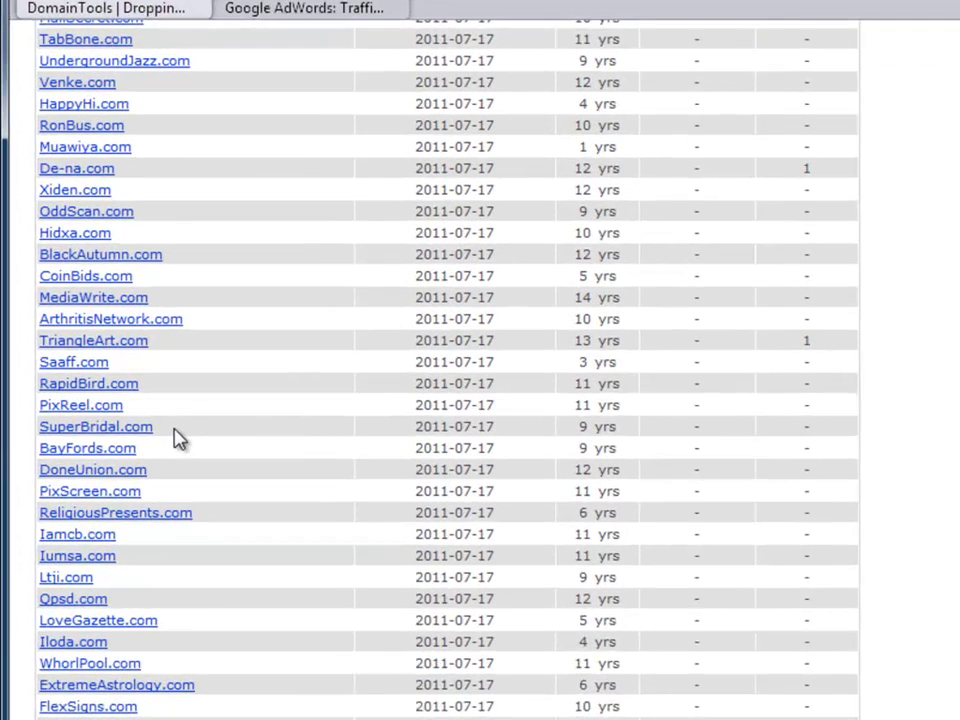
left_click_drag(121, 424, 88, 428)
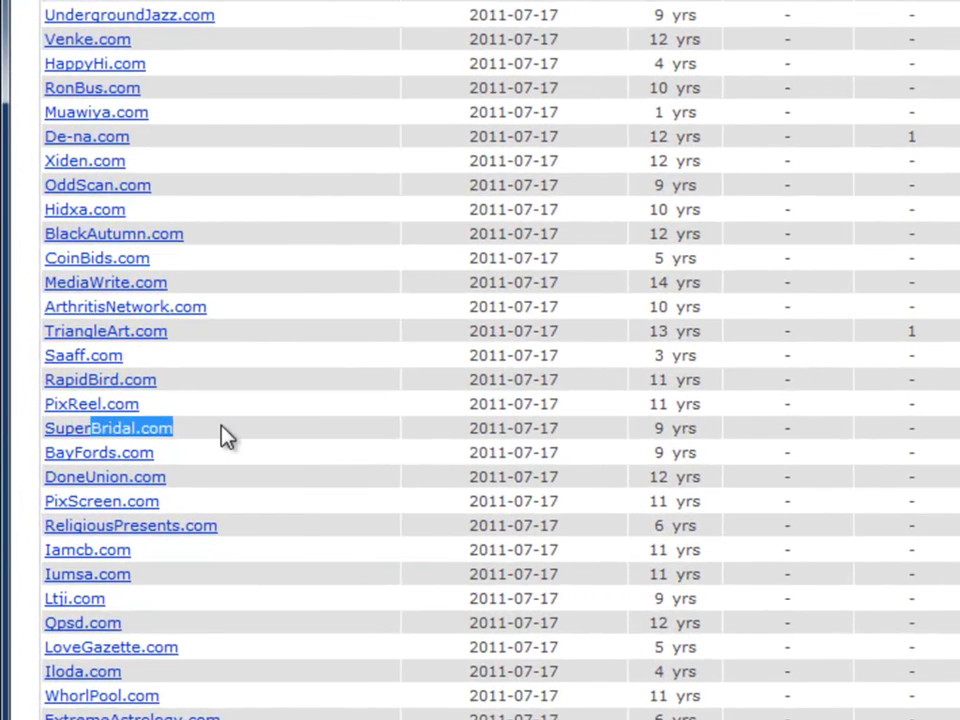
left_click_drag(615, 433, 676, 430)
left_click(676, 430)
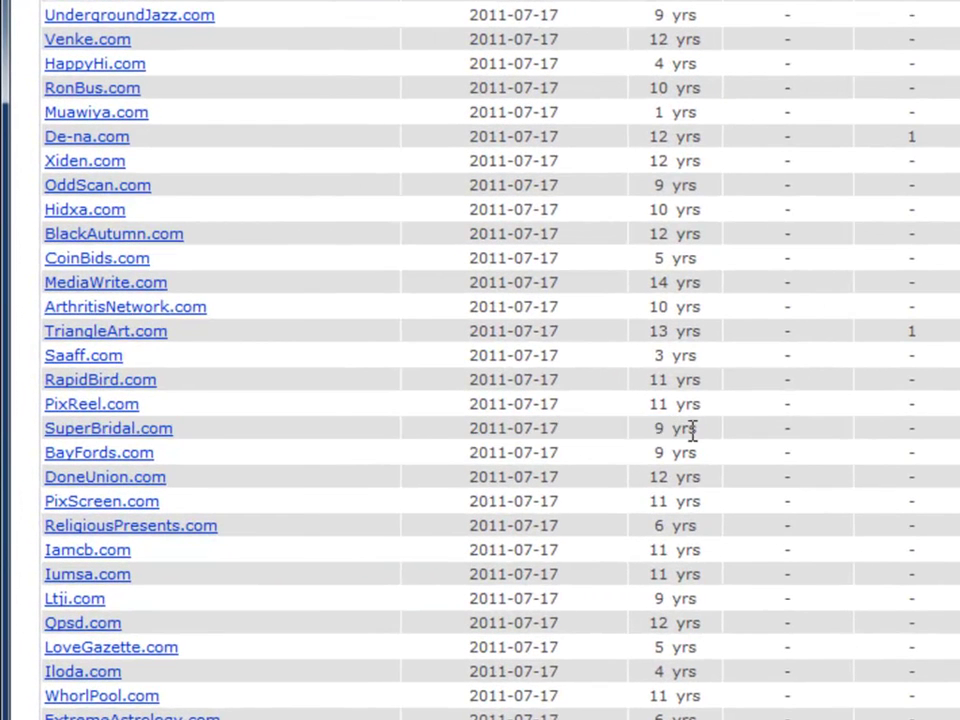
scroll(430, 460, "down", 2)
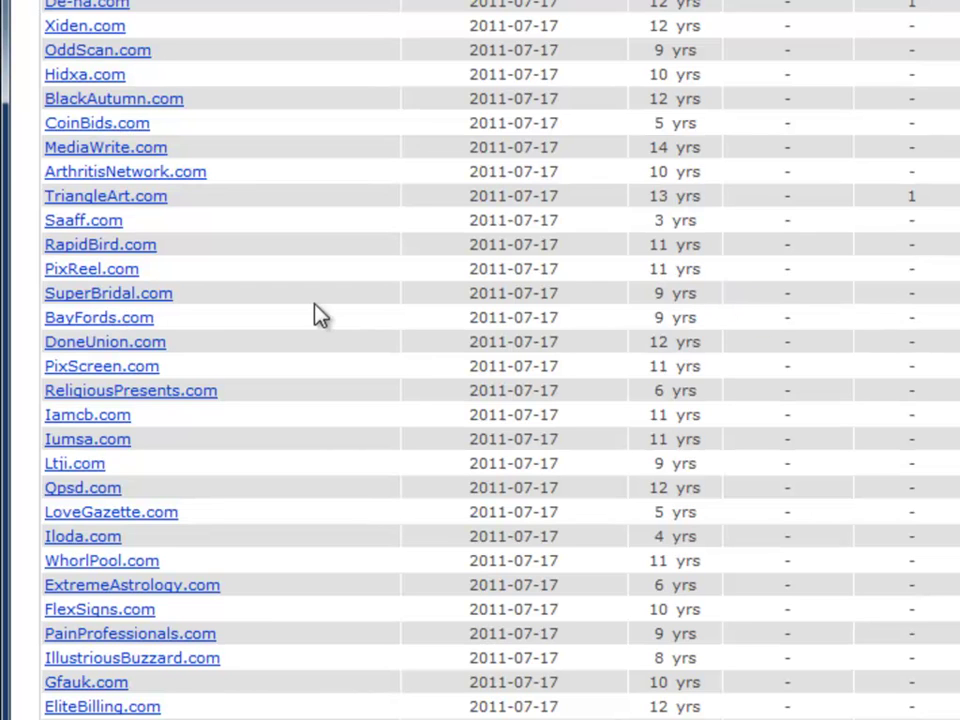
Open the Whois record for TriangleArt.com from the DMOZ-listed dropping domains and review its Site Profile.
scroll(314, 296, "up", 5)
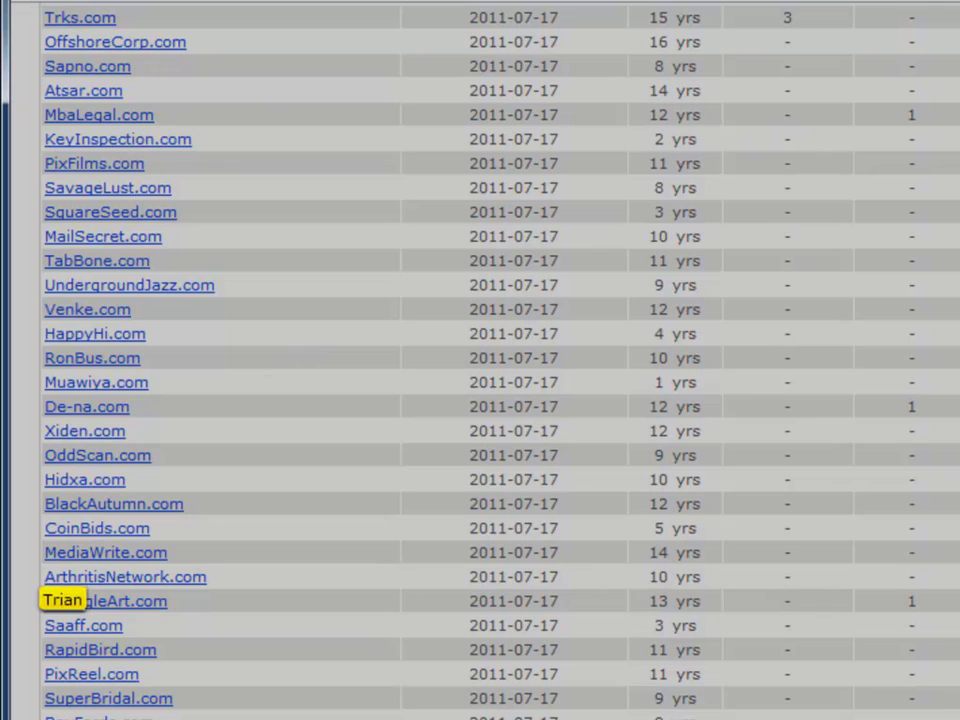
scroll(360, 453, "down", 3)
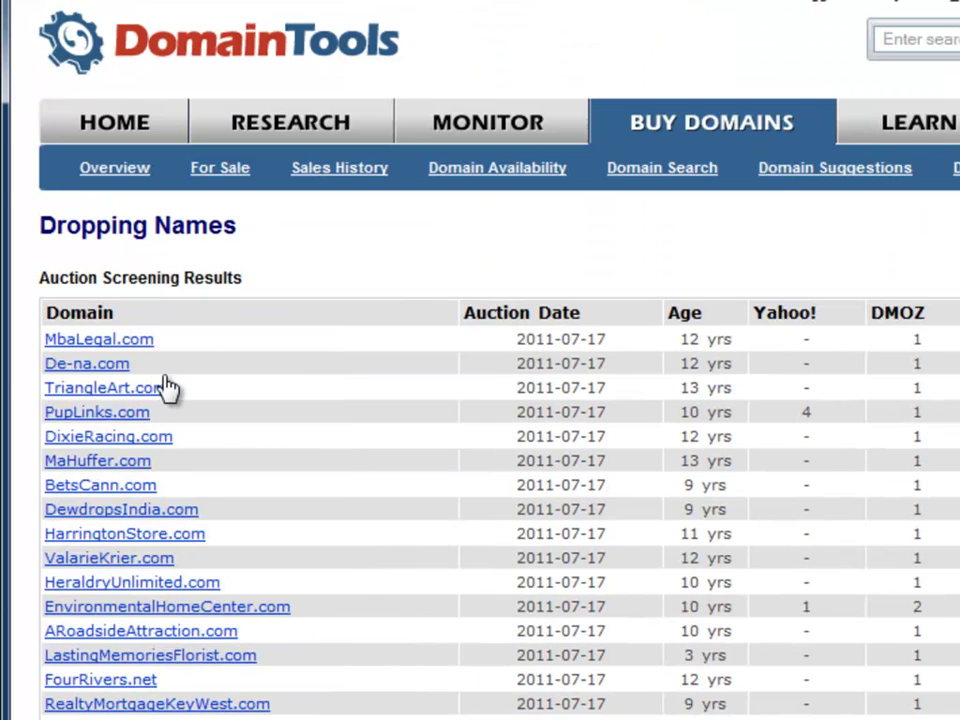
left_click(163, 377)
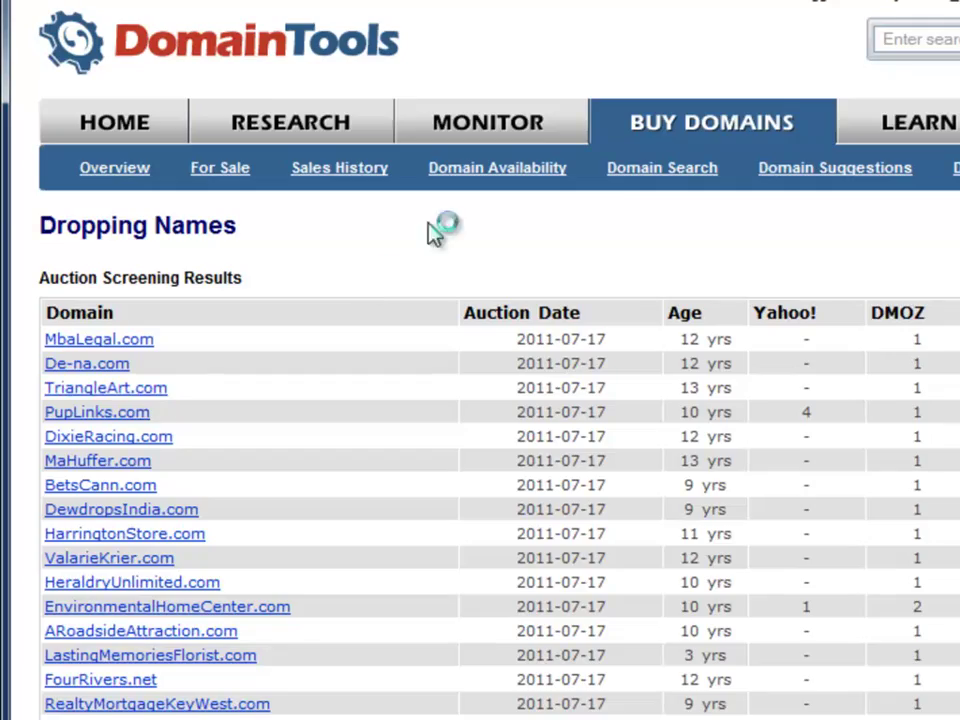
scroll(864, 388, "down", 3)
scroll(891, 388, "up", 3)
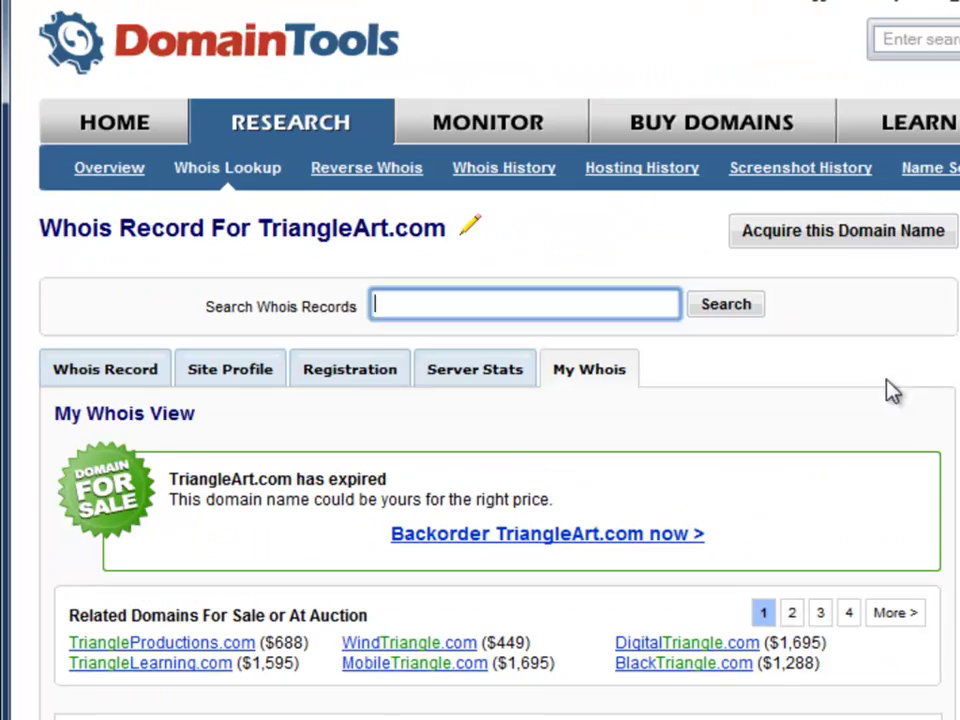
scroll(276, 395, "down", 10)
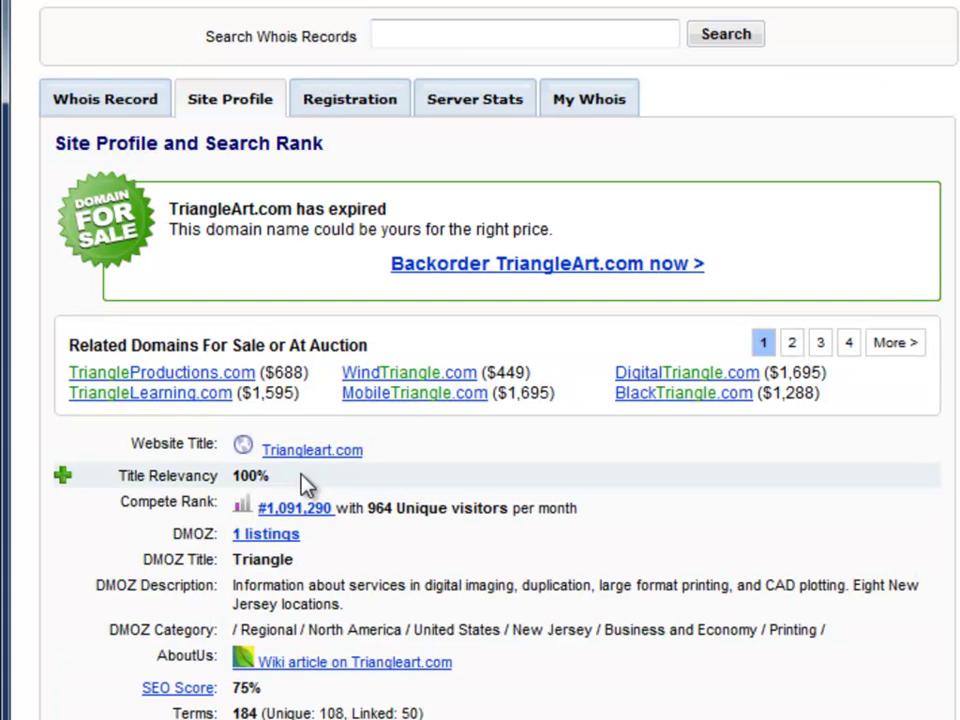
Examine TriangleArt.com's Site Profile, including its DMOZ listing, monthly visitors, SEO score, links, related domains and backorder offer.
scroll(300, 489, "down", 2)
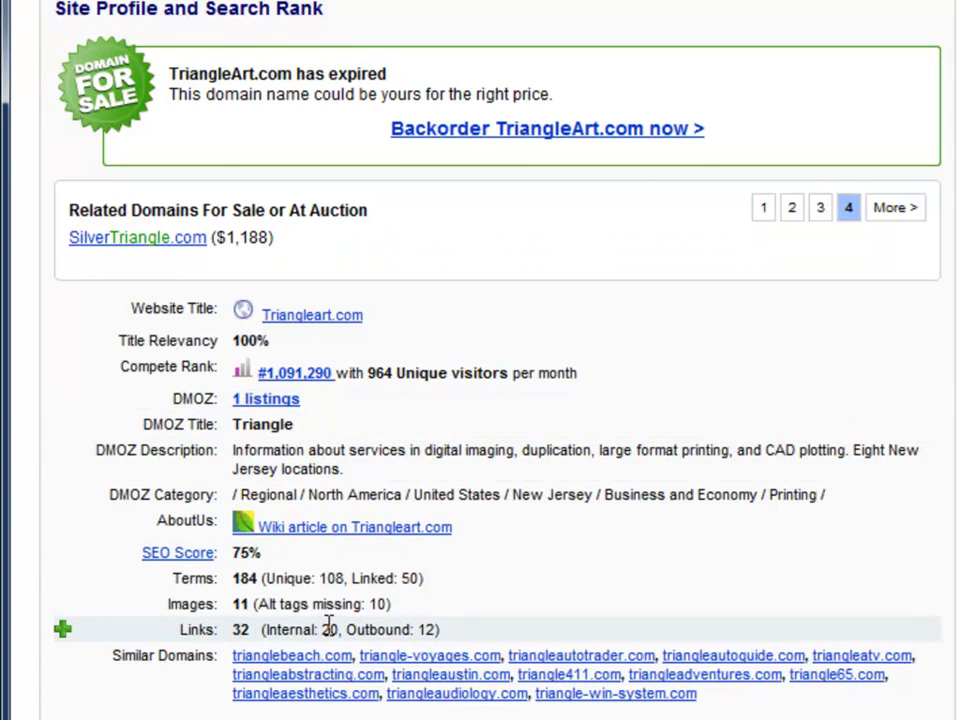
scroll(328, 627, "up", 4)
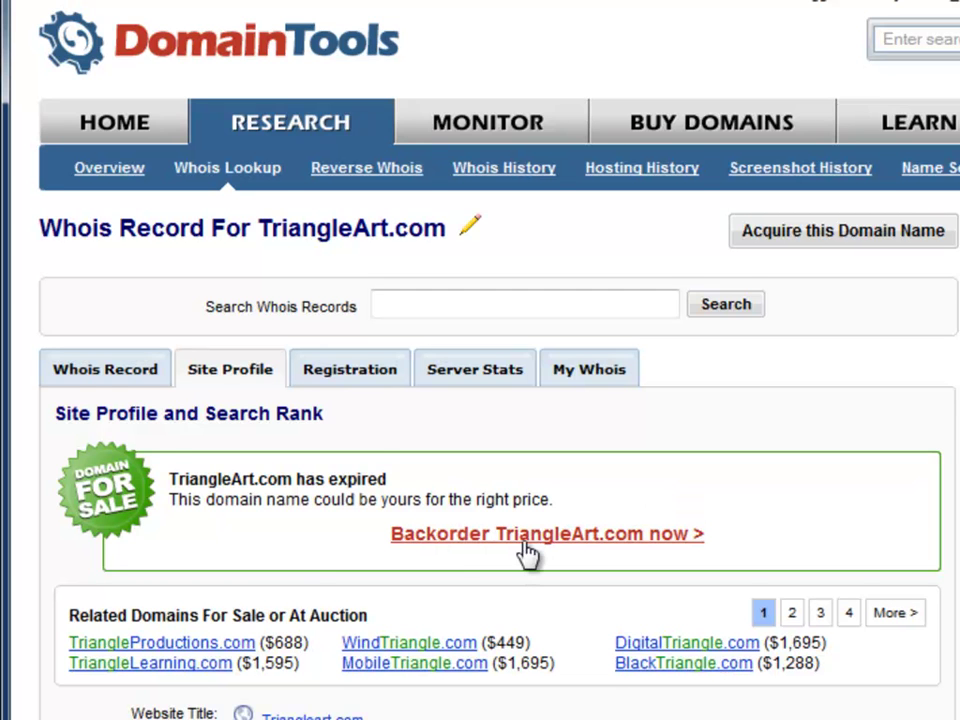
scroll(522, 548, "down", 3)
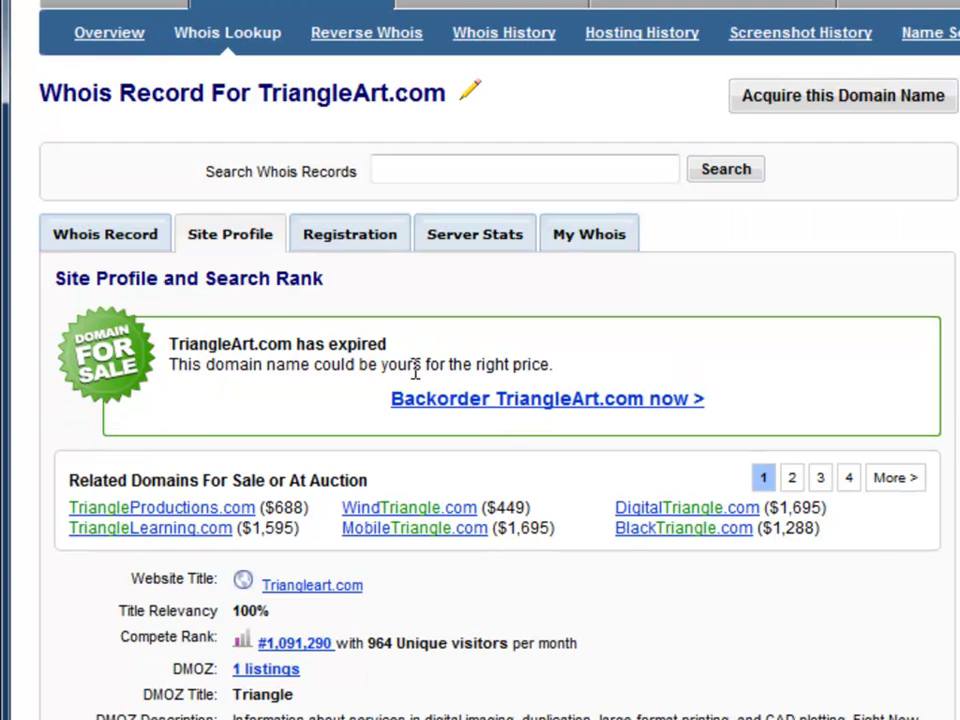
scroll(861, 574, "down", 15)
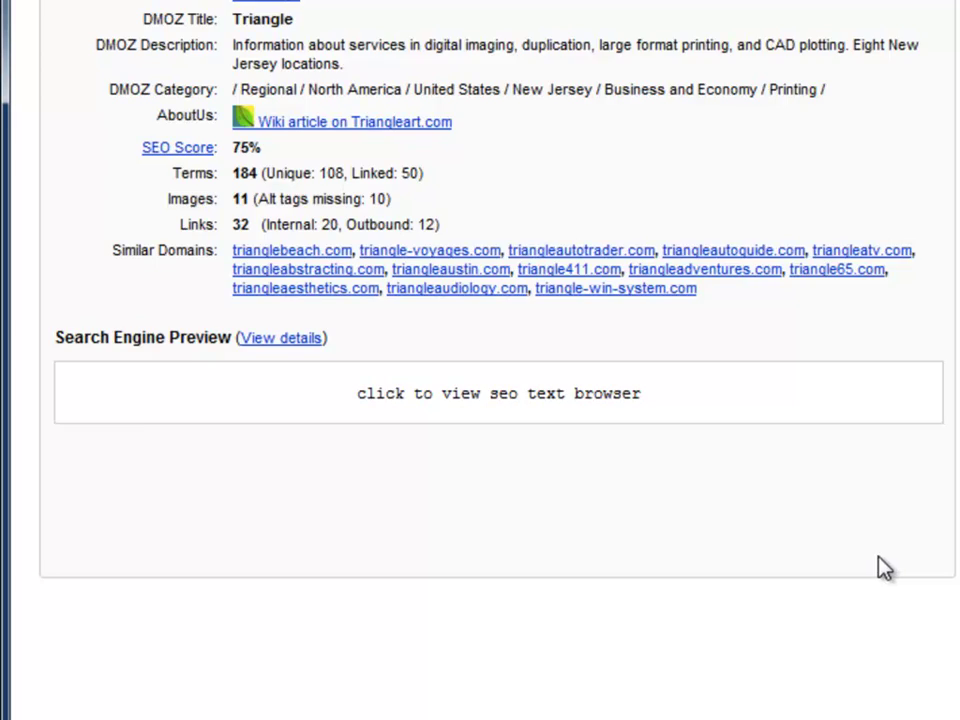
scroll(880, 569, "up", 3)
scroll(945, 572, "up", 15)
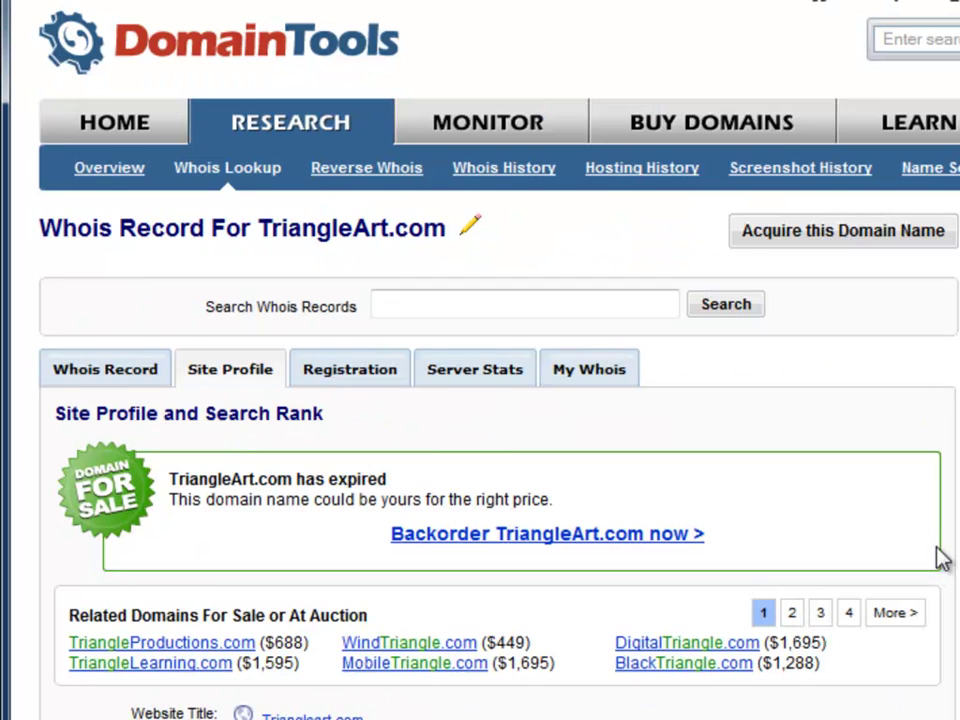
scroll(429, 122, "down", 4)
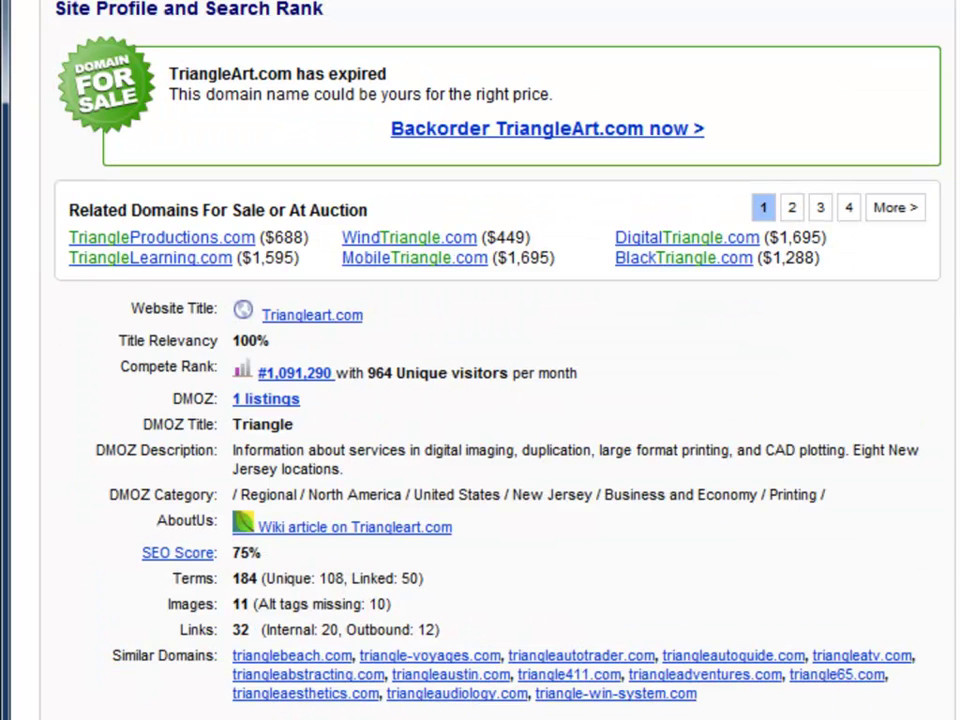
Return to the Dropping Names auction overview and examine the dropping domains by auction date, Yahoo! and DMOZ listing, name length and age.
scroll(825, 203, "up", 4)
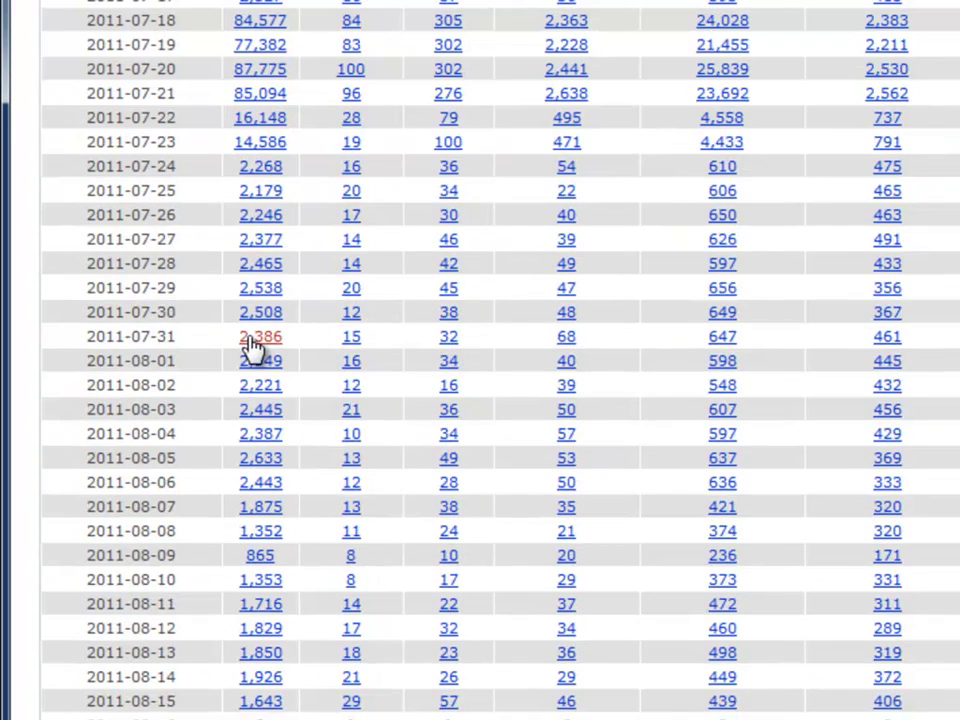
scroll(294, 396, "up", 3)
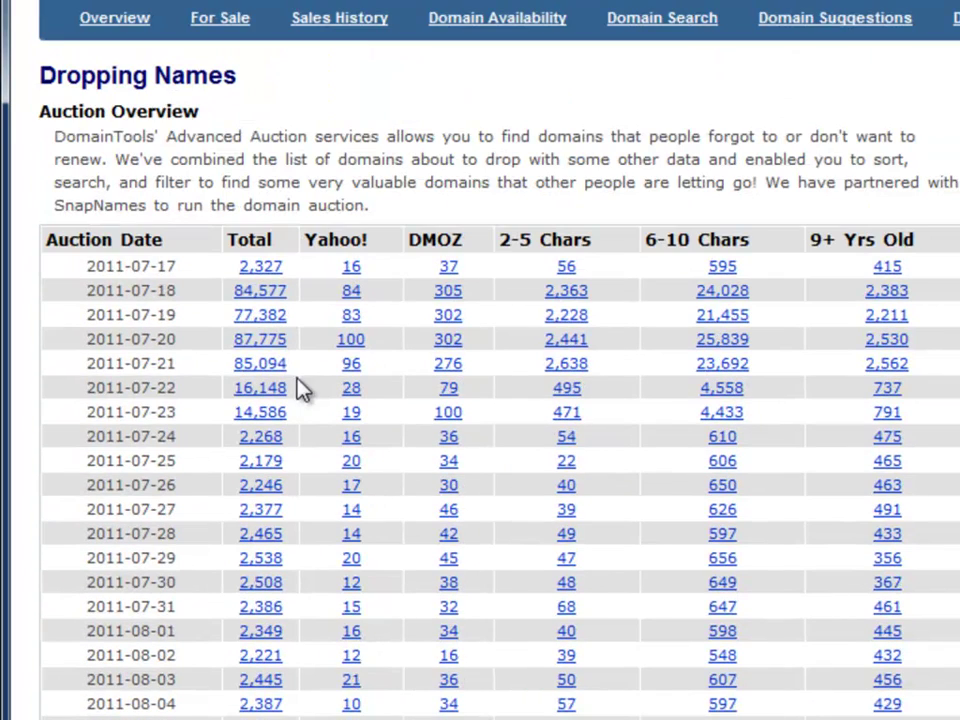
scroll(934, 81, "down", 2)
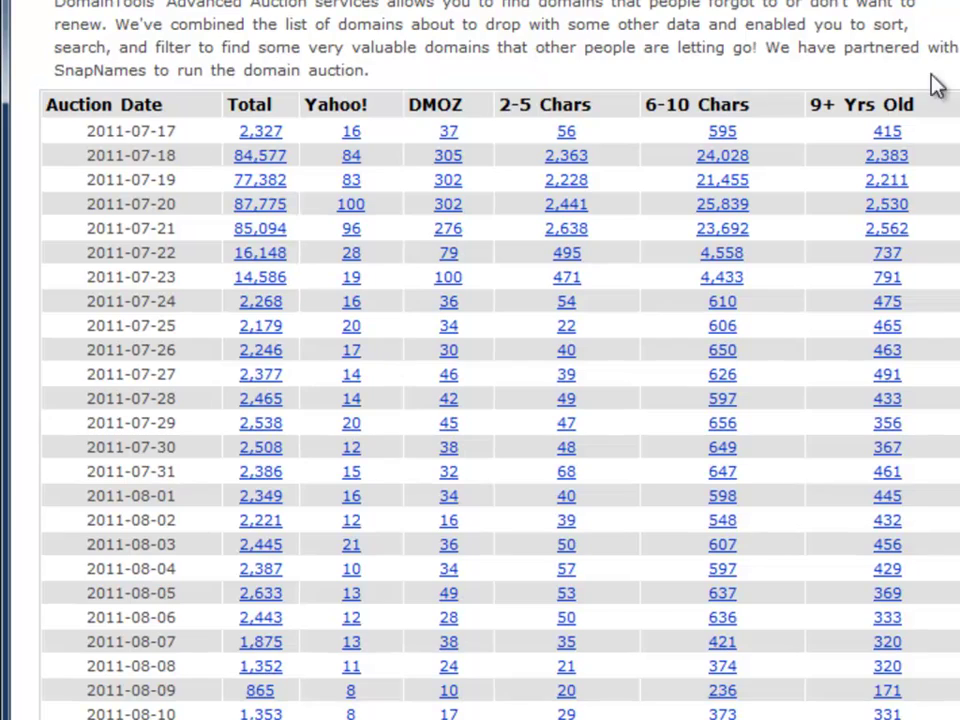
scroll(915, 535, "down", 3)
scroll(918, 537, "up", 4)
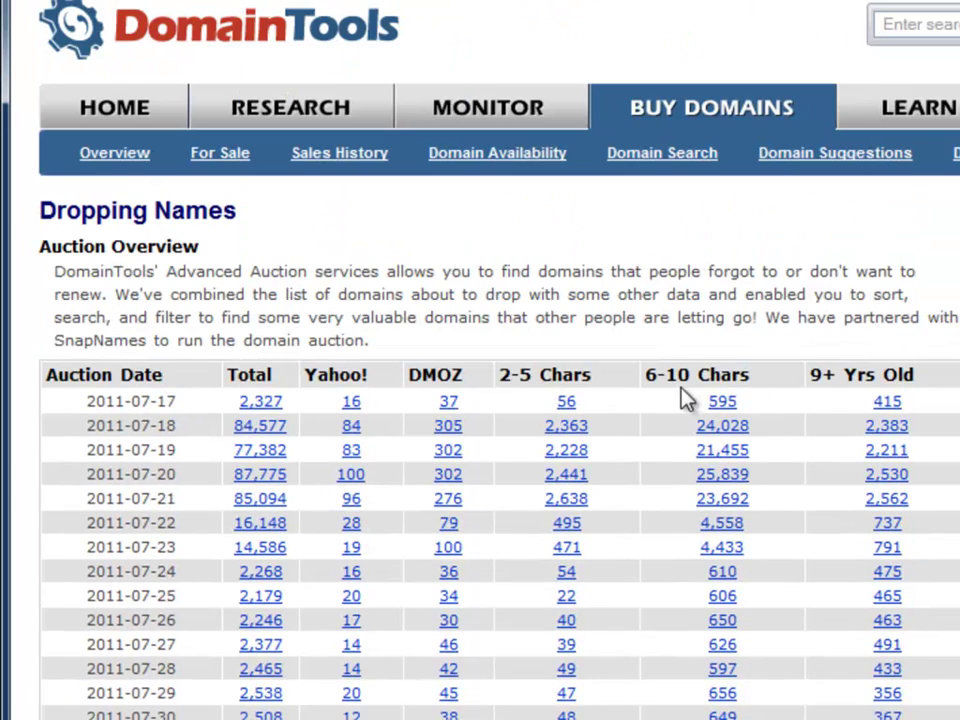
scroll(439, 454, "down", 3)
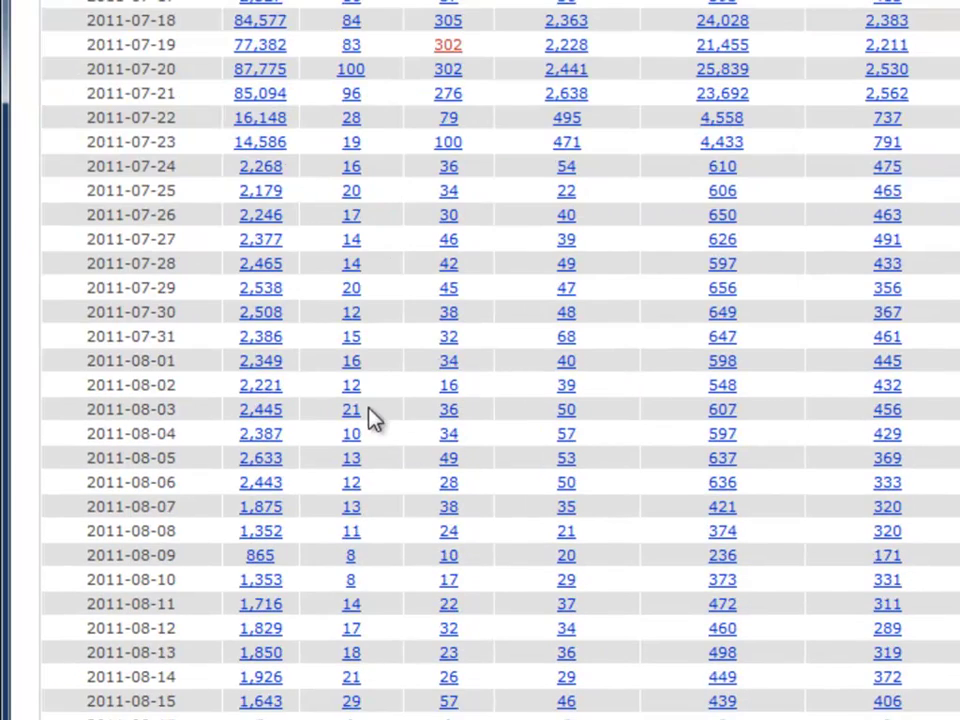
scroll(373, 380, "up", 1)
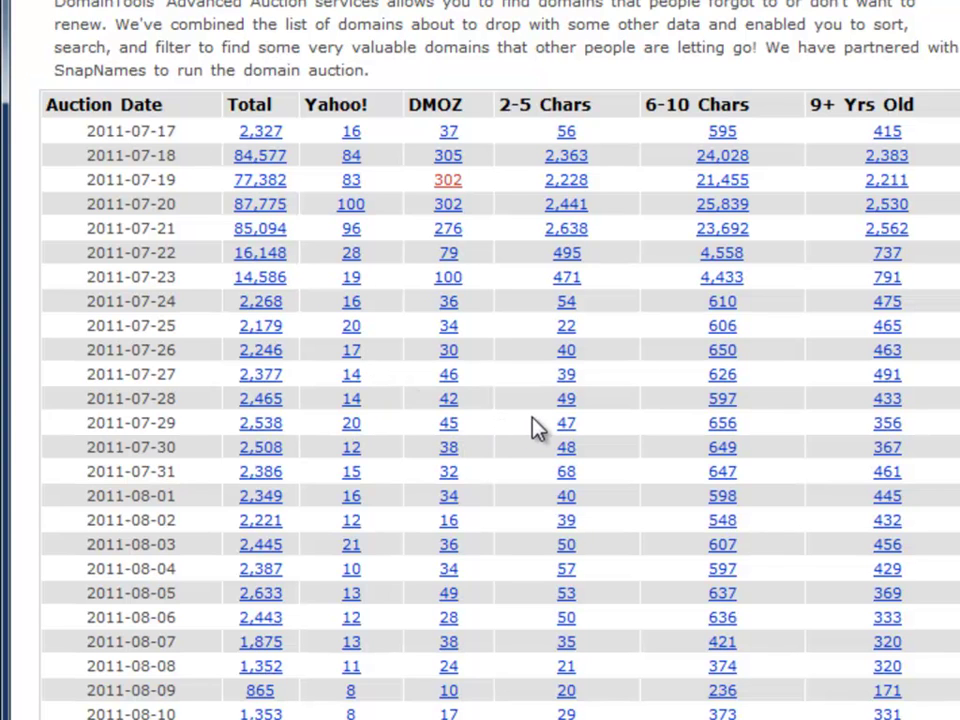
scroll(540, 420, "up", 1)
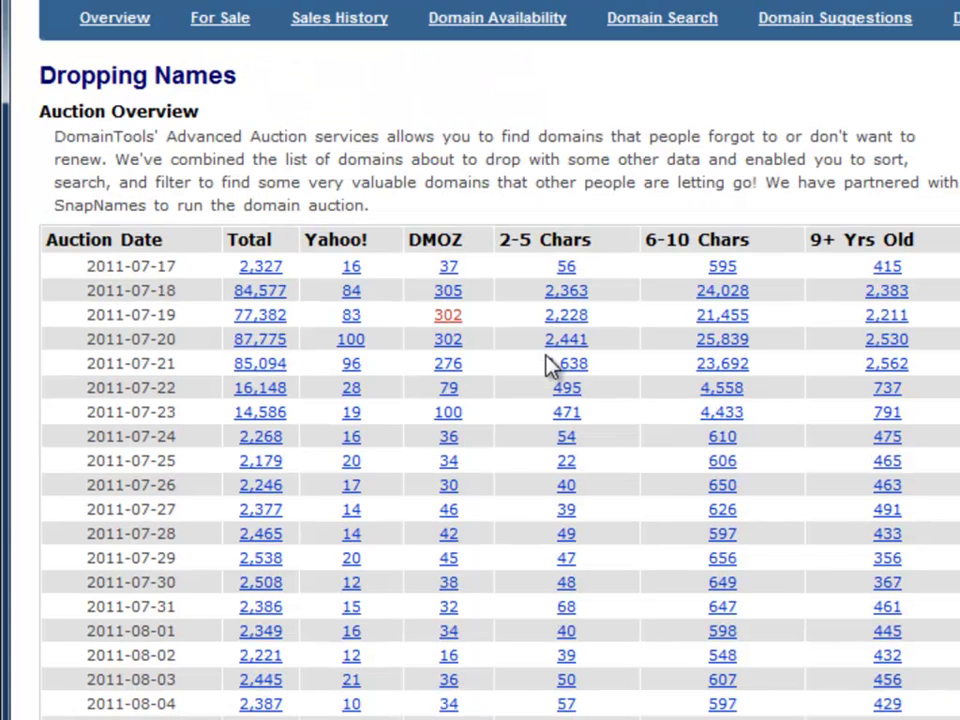